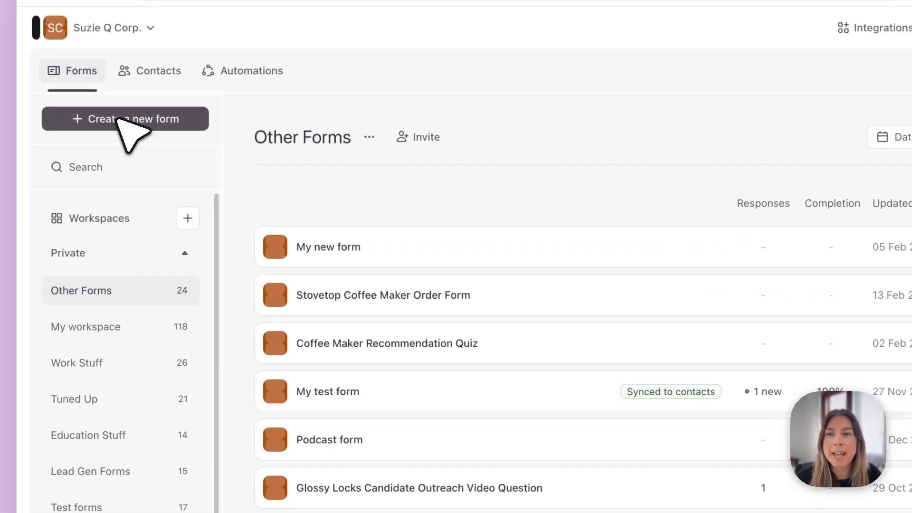
# Step: Start a new form and dictate a prompt requesting a Roast and Grind coffee maker recommendation quiz with three endings
pyautogui.click(144, 134)
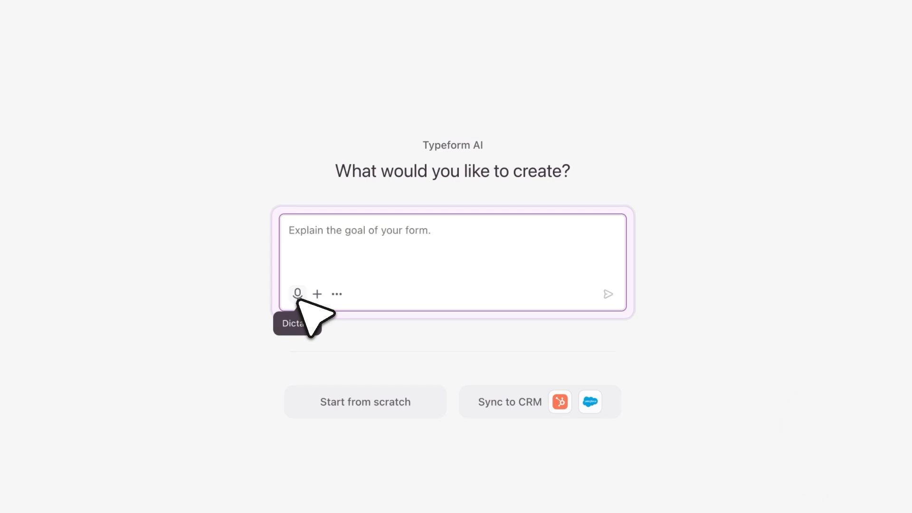
pyautogui.click(298, 295)
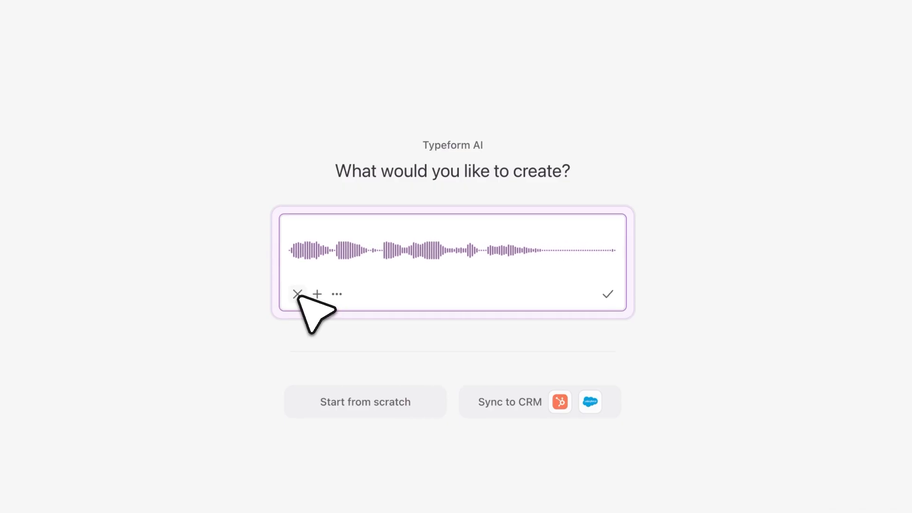
pyautogui.click(608, 295)
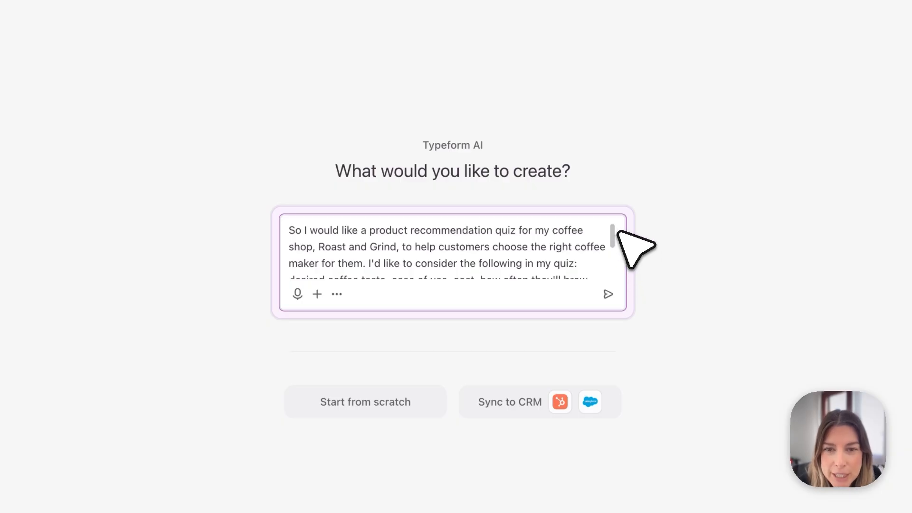
# Step: Delete the trailing sentence "Okay, so now we're gonna hit." from the prompt and submit it
pyautogui.moveTo(619, 231); pyautogui.dragTo(618, 264)
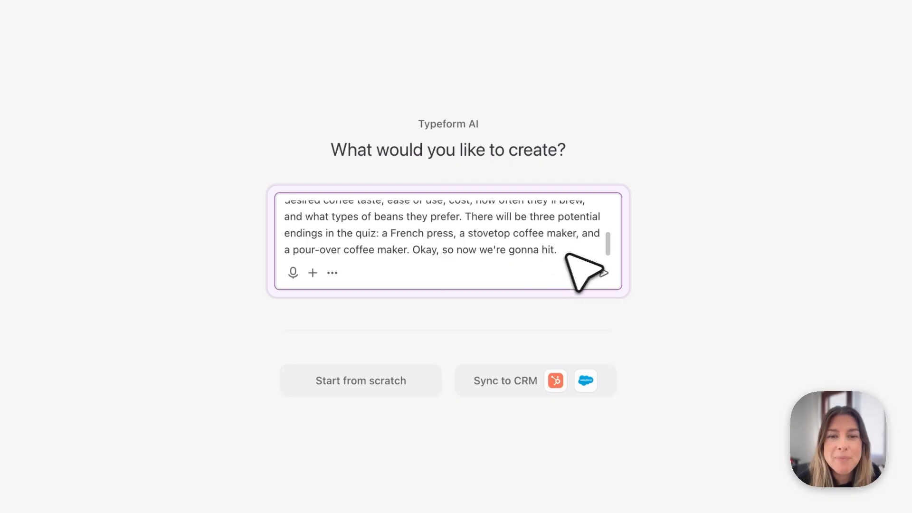
pyautogui.moveTo(570, 253); pyautogui.dragTo(428, 254)
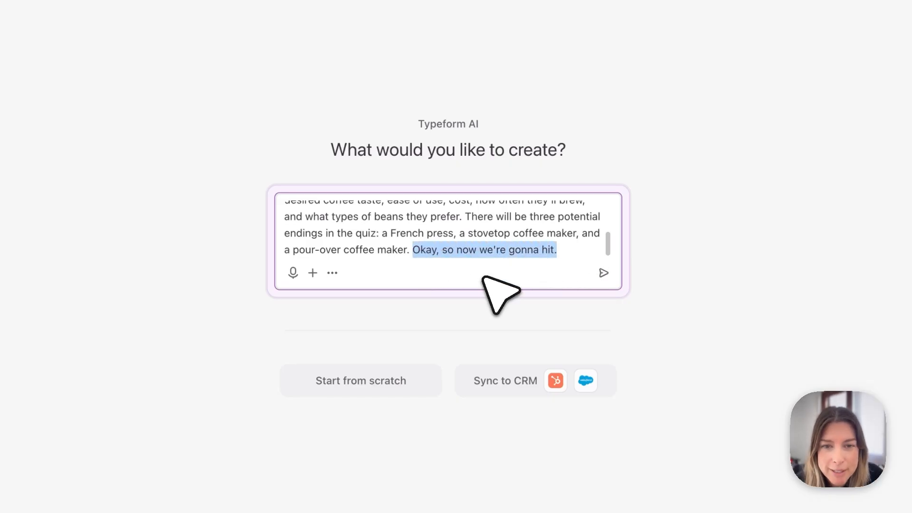
pyautogui.press('BackSpace')
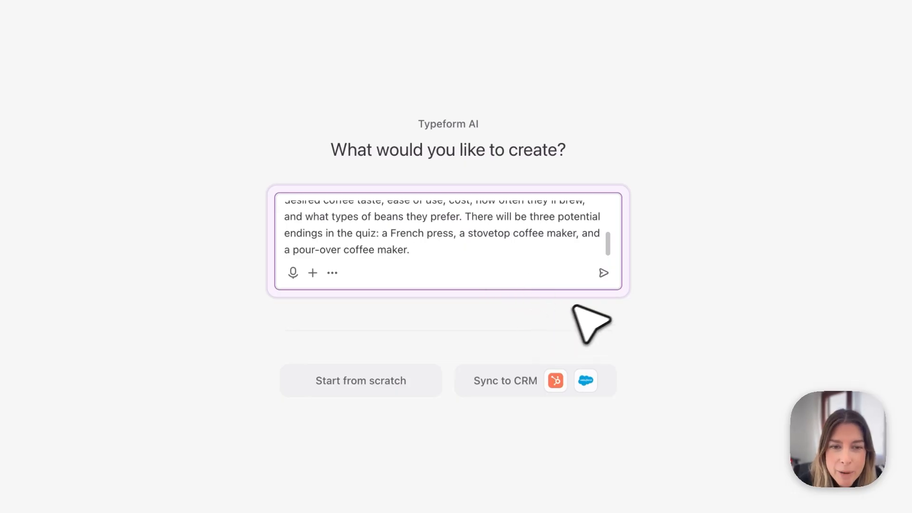
pyautogui.click(605, 274)
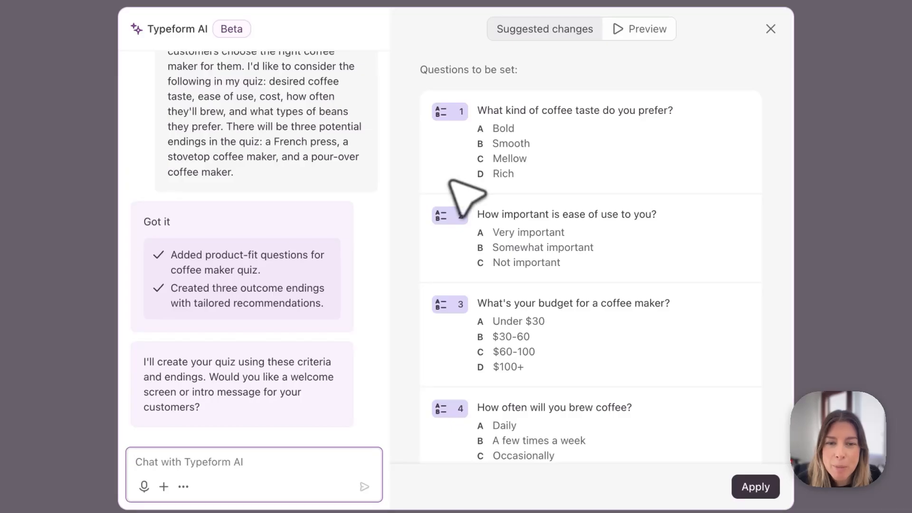
# Step: Review the suggested quiz questions and endings
pyautogui.scroll(-2, 451, 180)
pyautogui.scroll(-2, 452, 183)
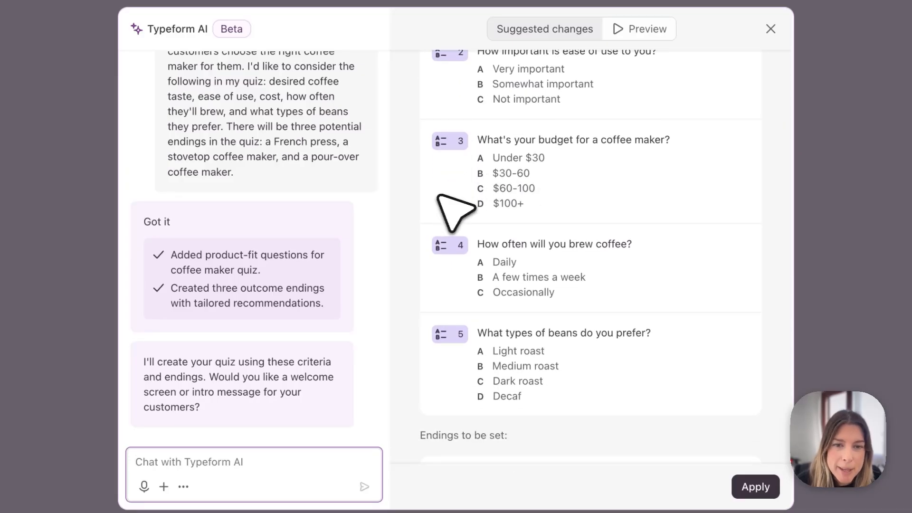
pyautogui.scroll(-1, 440, 202)
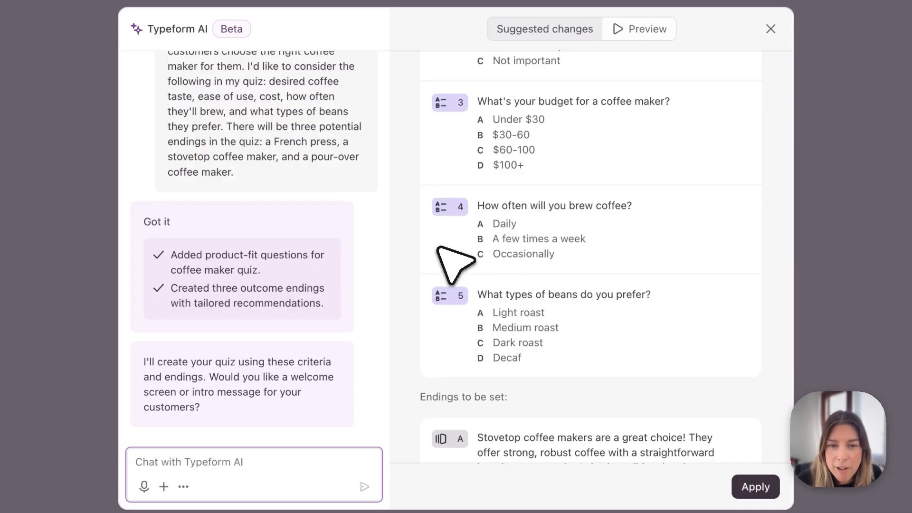
pyautogui.scroll(-1, 444, 249)
pyautogui.scroll(-3, 440, 252)
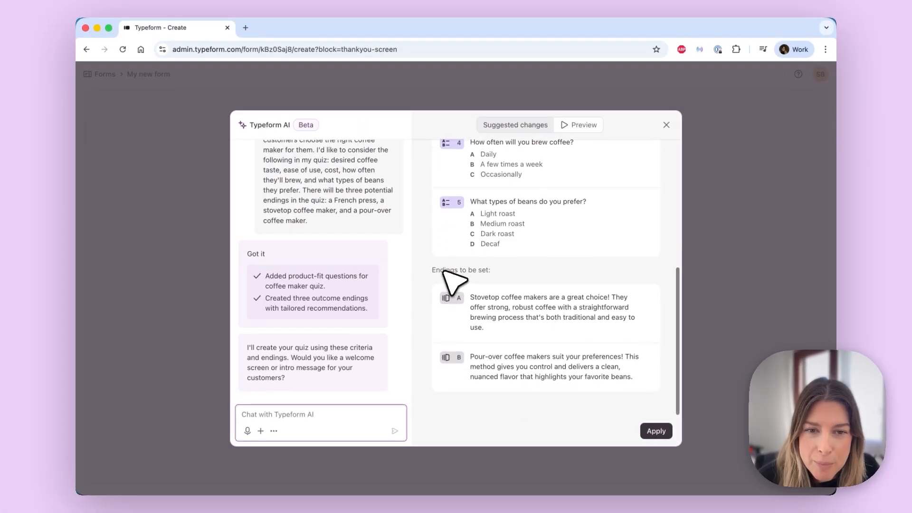
pyautogui.click(479, 292)
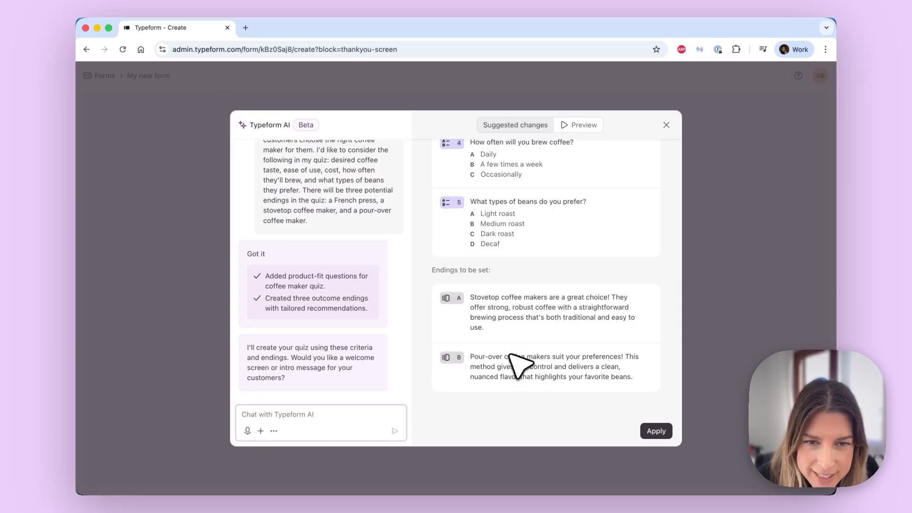
# Step: Ask the AI assistant: "Can you add an ending for the french press coffee maker?"
pyautogui.click(337, 417)
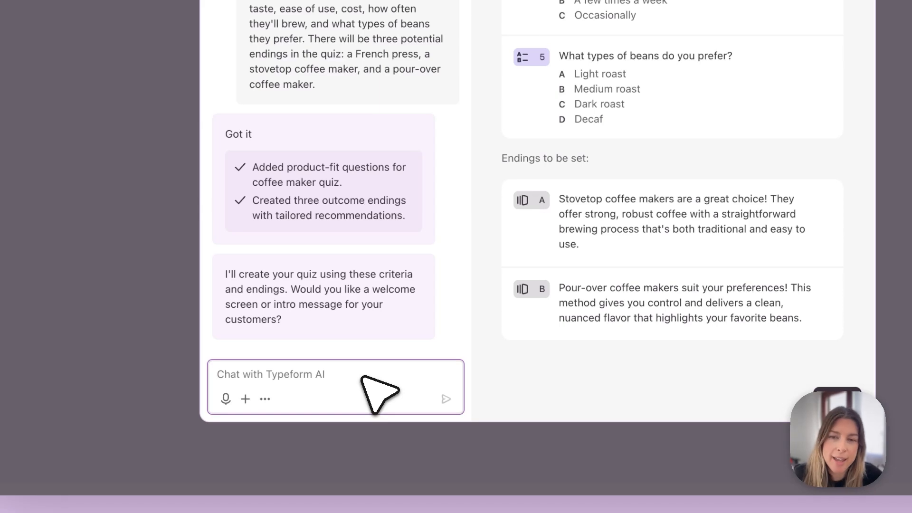
pyautogui.write('Can you add an ending for the french p')
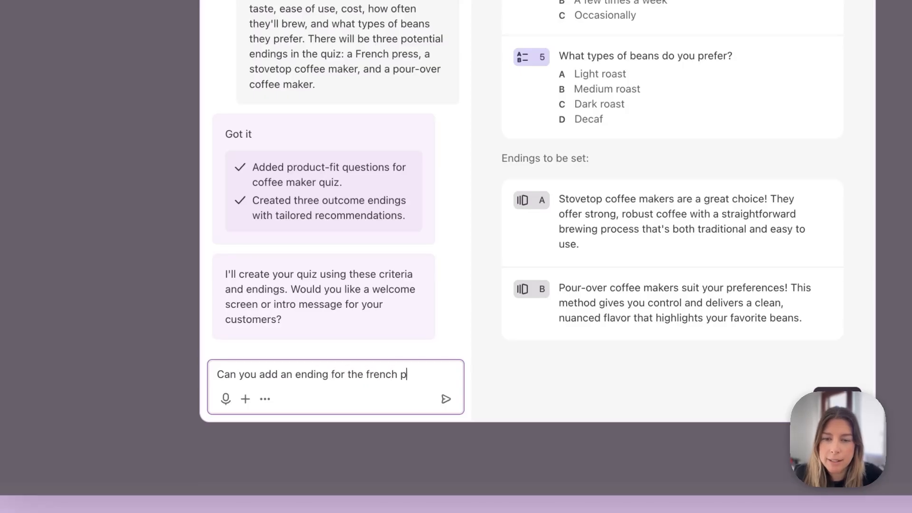
pyautogui.write('fee maker?')
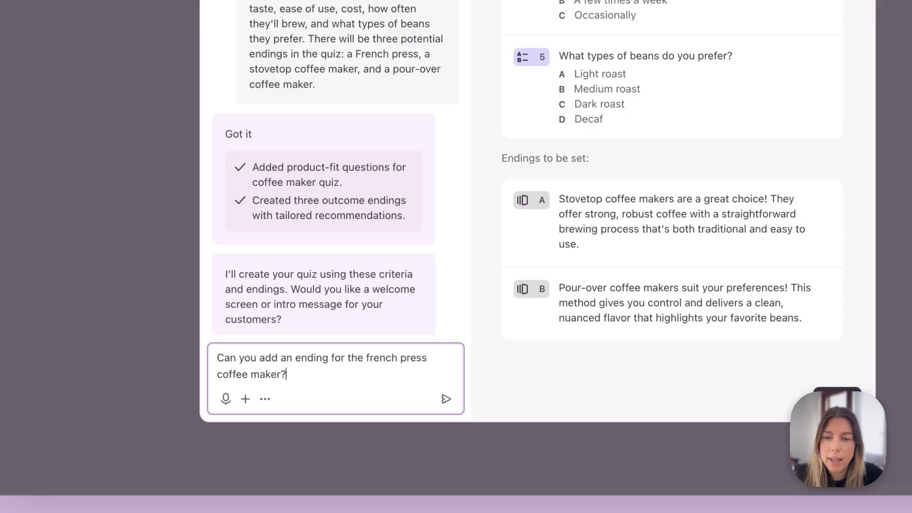
pyautogui.press('Return')
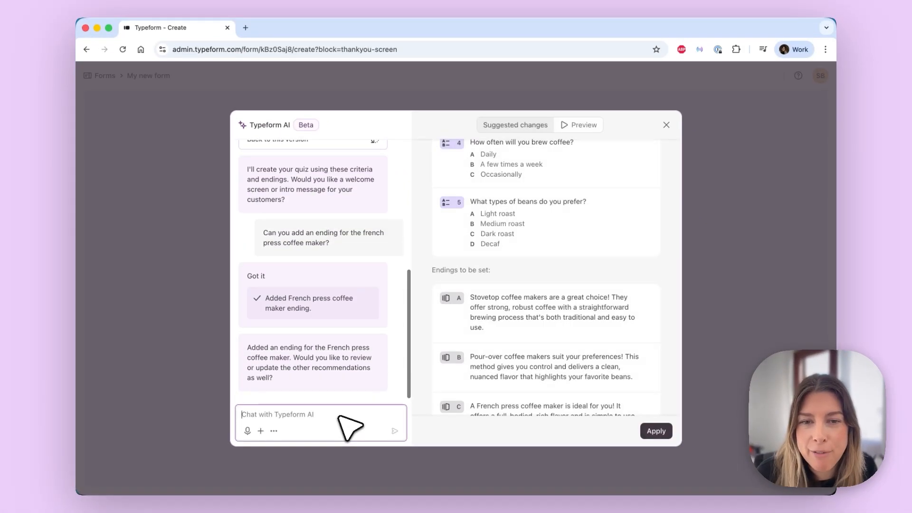
# Step: Apply the suggested questions and endings to the form
pyautogui.scroll(-2, 535, 395)
pyautogui.scroll(10, 535, 394)
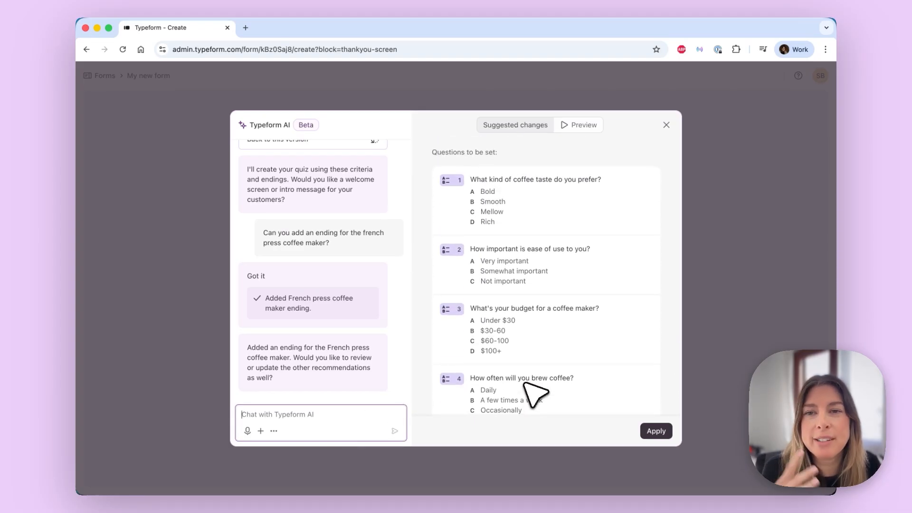
pyautogui.scroll(-1, 532, 375)
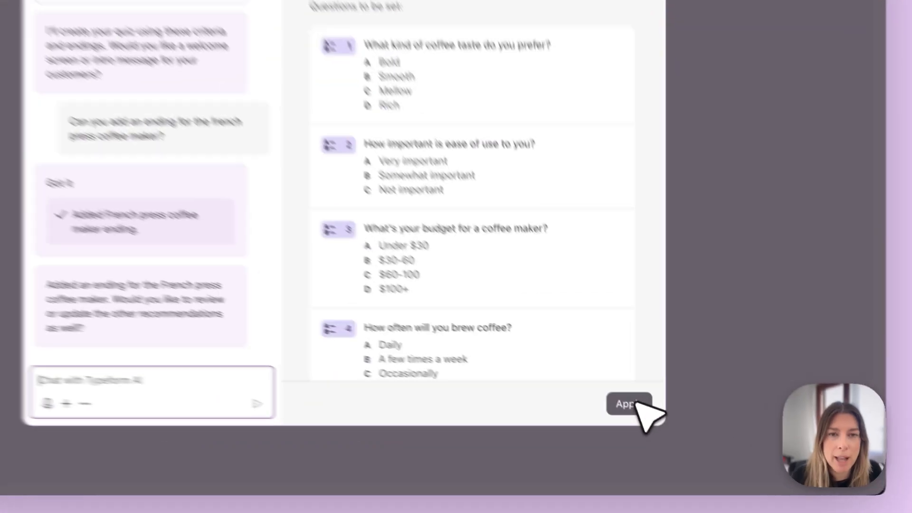
pyautogui.click(632, 399)
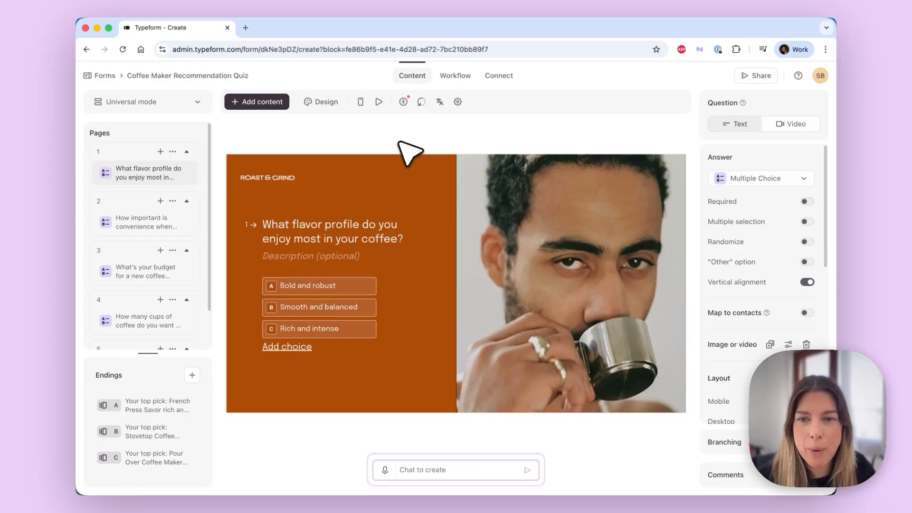
# Step: Browse through the quiz's five question pages
pyautogui.click(138, 230)
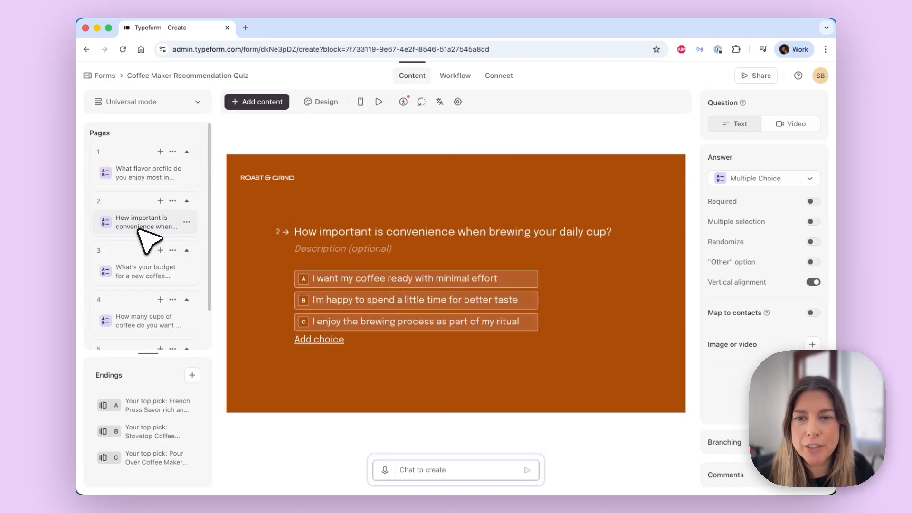
pyautogui.click(134, 272)
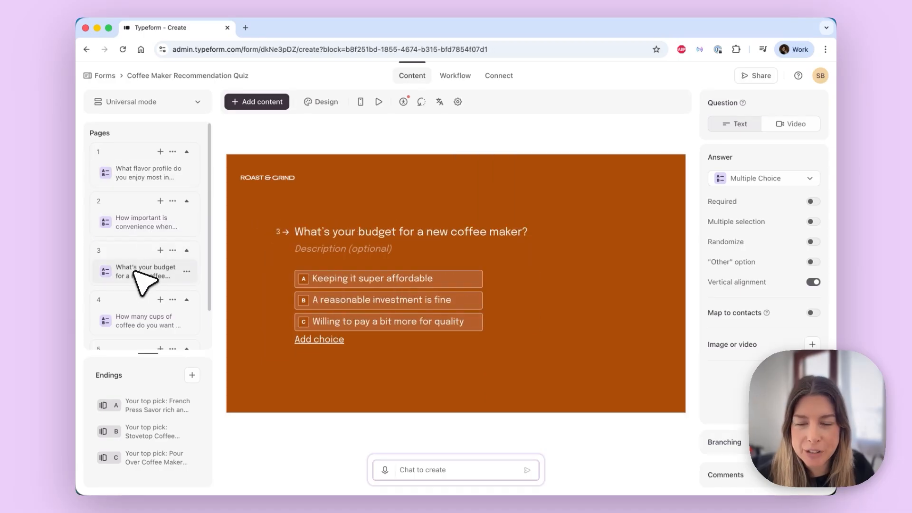
pyautogui.click(134, 317)
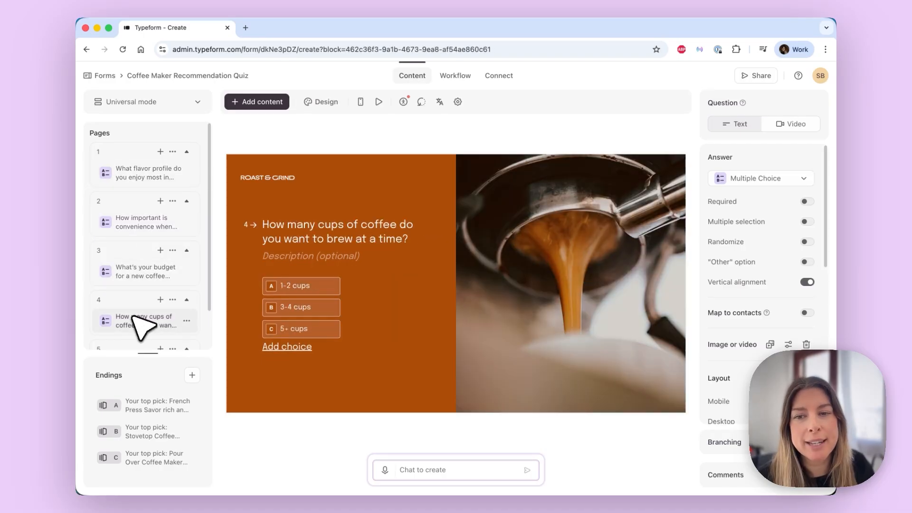
pyautogui.scroll(-2, 134, 317)
pyautogui.click(134, 322)
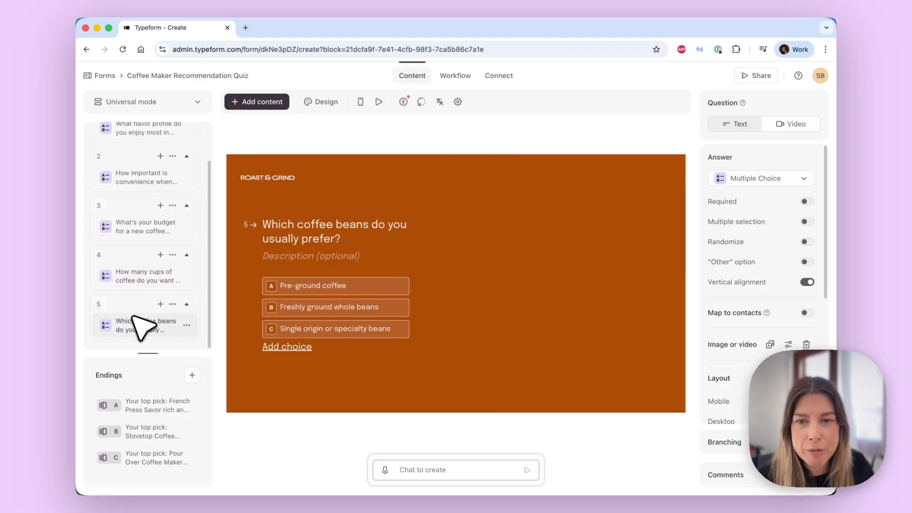
pyautogui.scroll(2, 142, 328)
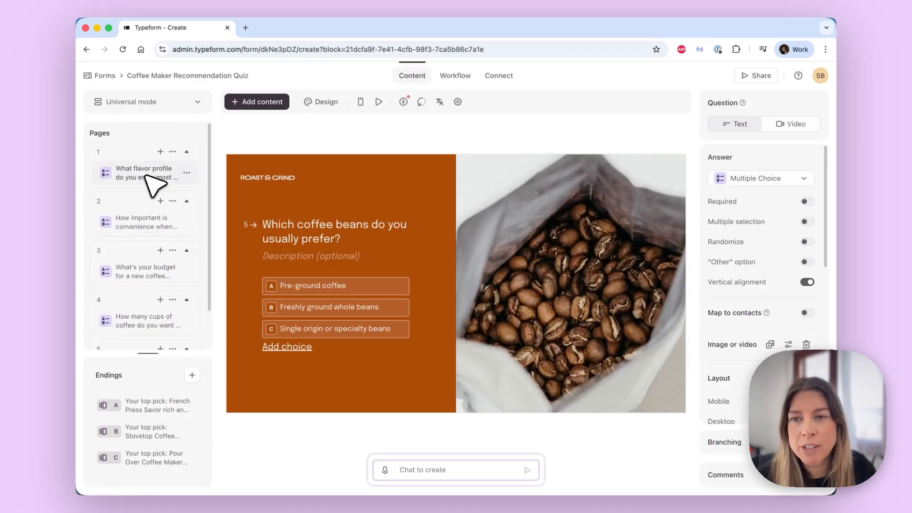
pyautogui.click(146, 175)
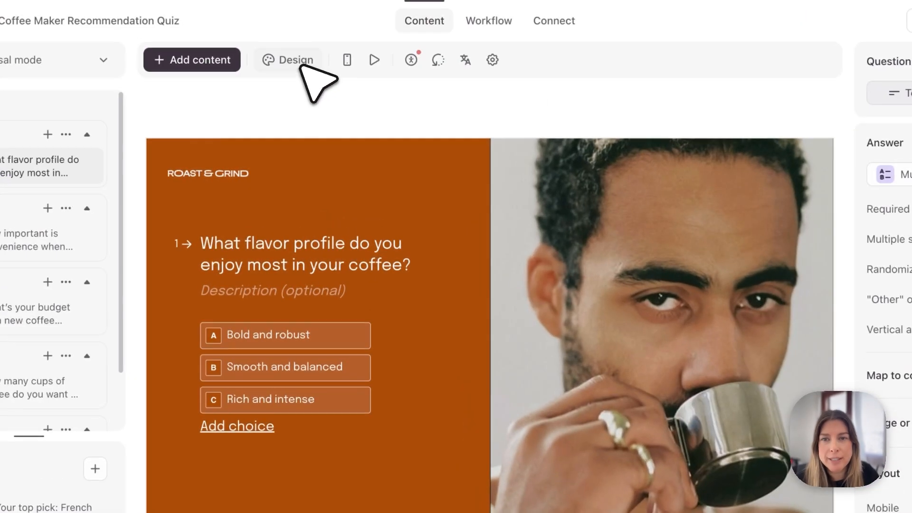
# Step: Browse the saved design themes without changing the theme
pyautogui.click(328, 104)
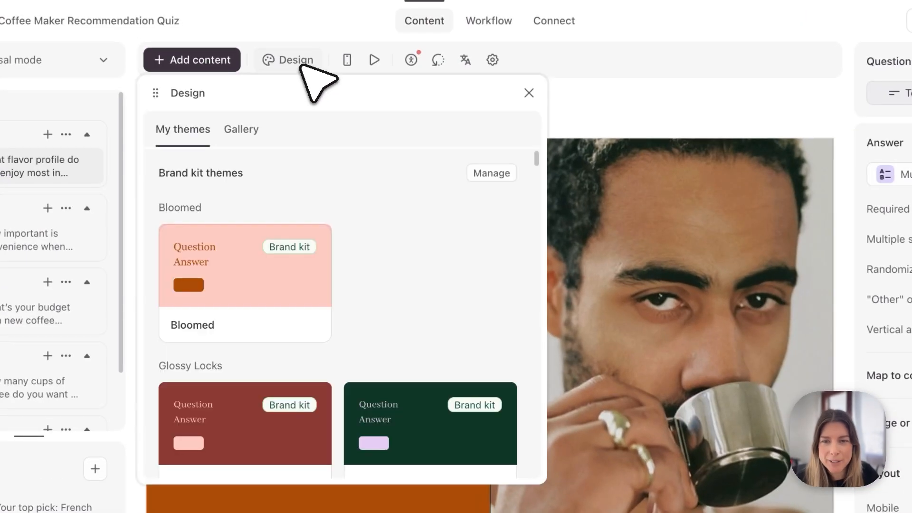
pyautogui.scroll(-7, 437, 245)
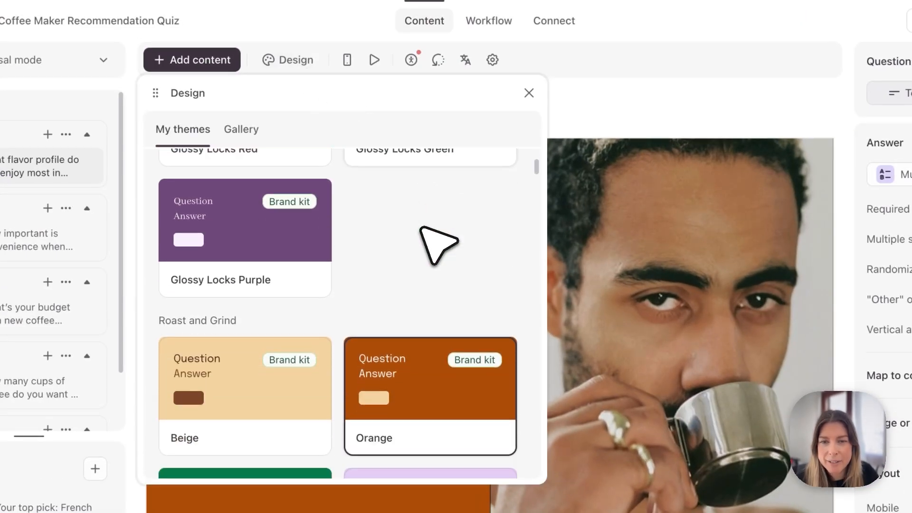
pyautogui.scroll(-2, 421, 229)
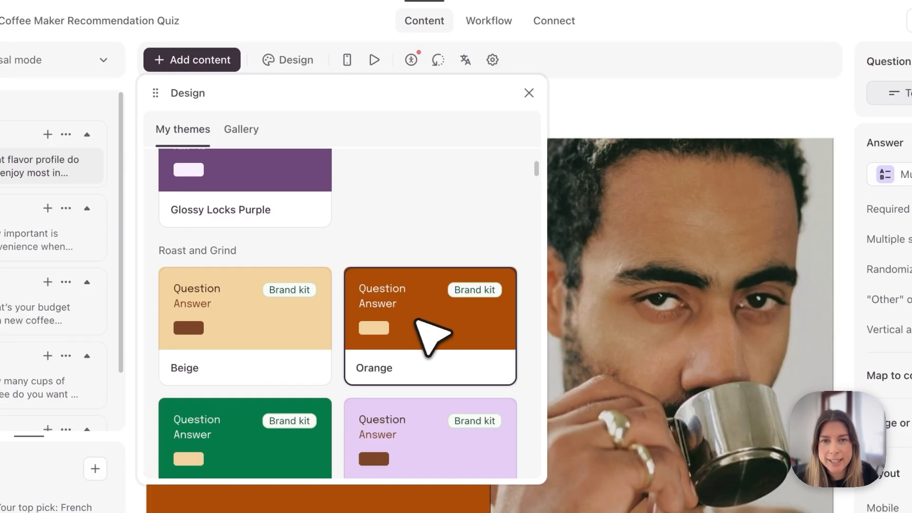
pyautogui.click(529, 93)
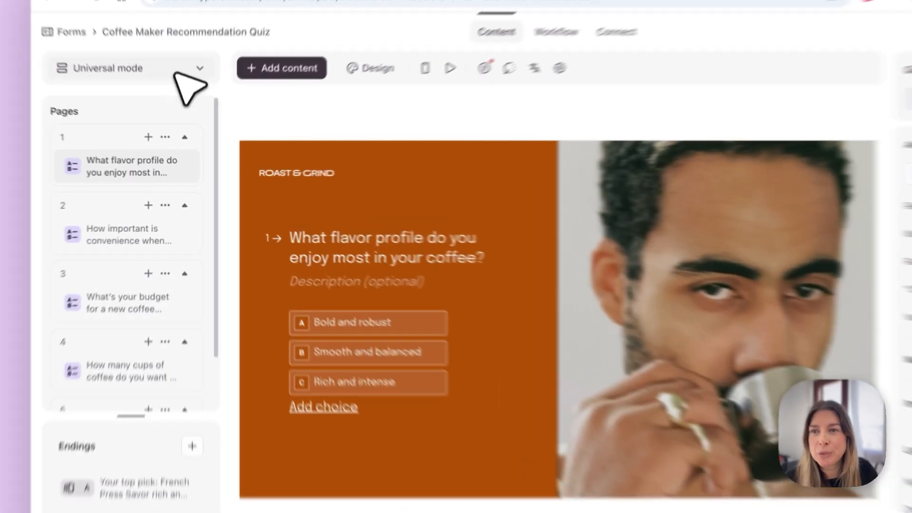
# Step: Switch the form to Match quiz mode
pyautogui.click(181, 104)
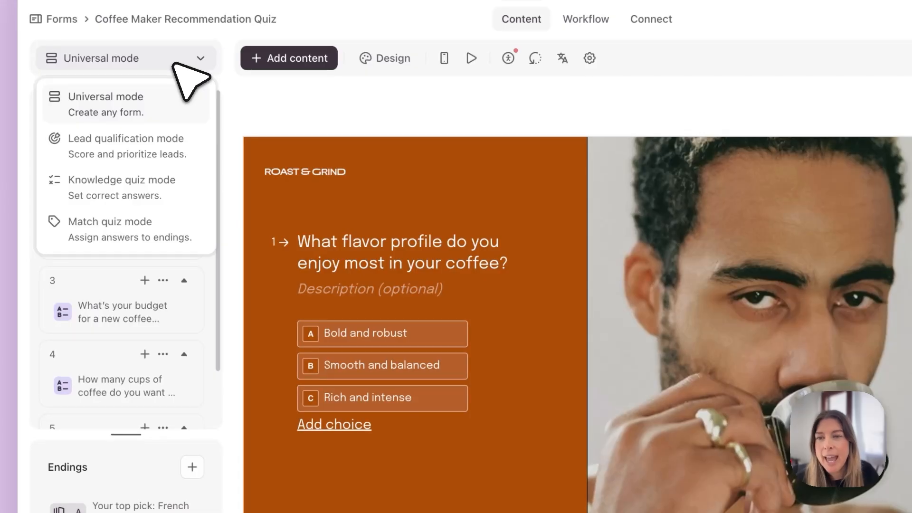
pyautogui.click(172, 230)
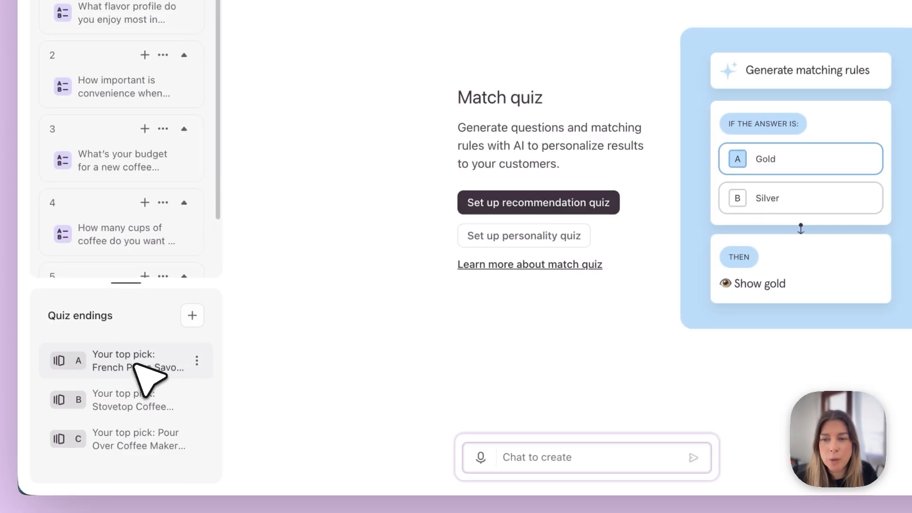
# Step: Link the French Press ending to Bold and robust, minimal effort, super affordable, 5+ cups and Pre-ground coffee, and save the matching rules
pyautogui.click(135, 366)
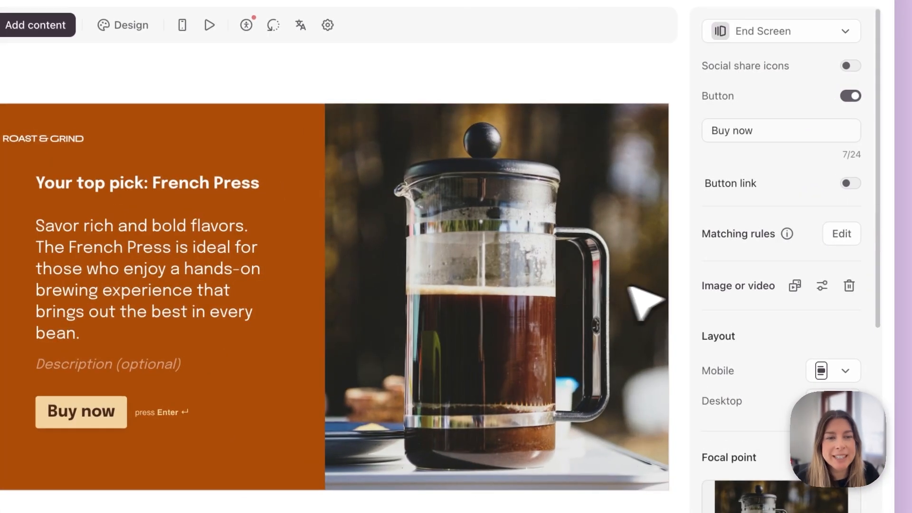
pyautogui.click(842, 235)
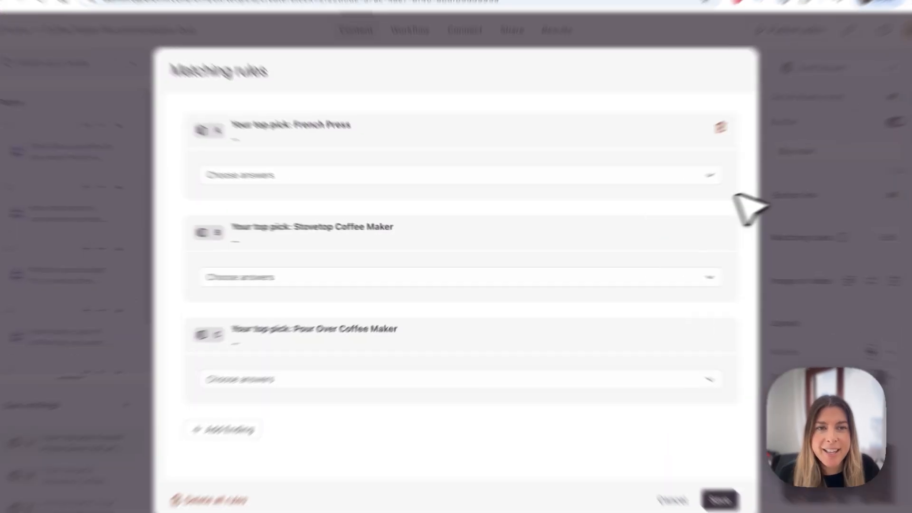
pyautogui.click(761, 161)
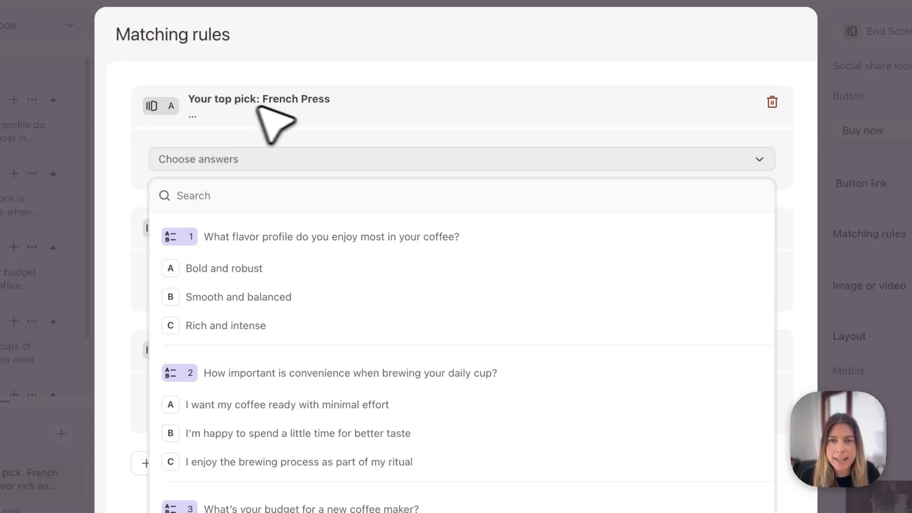
pyautogui.click(514, 264)
pyautogui.scroll(-2, 528, 306)
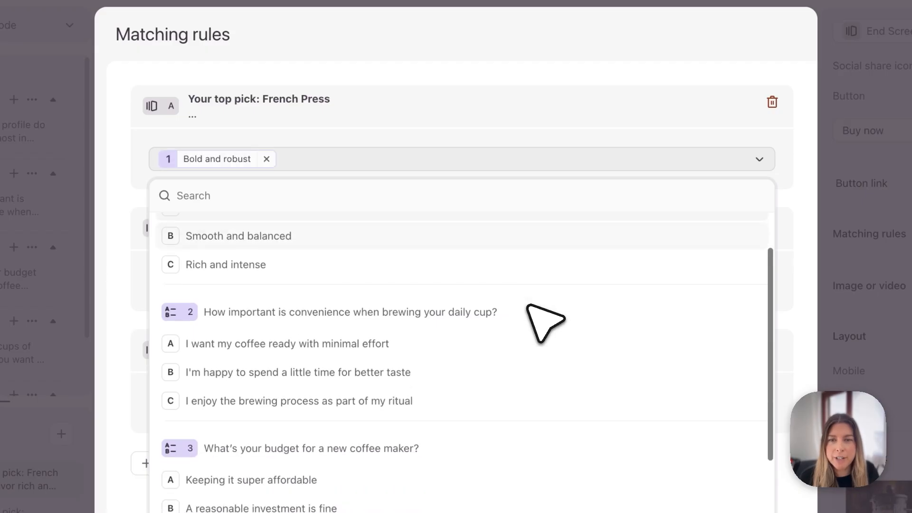
pyautogui.scroll(-1, 528, 306)
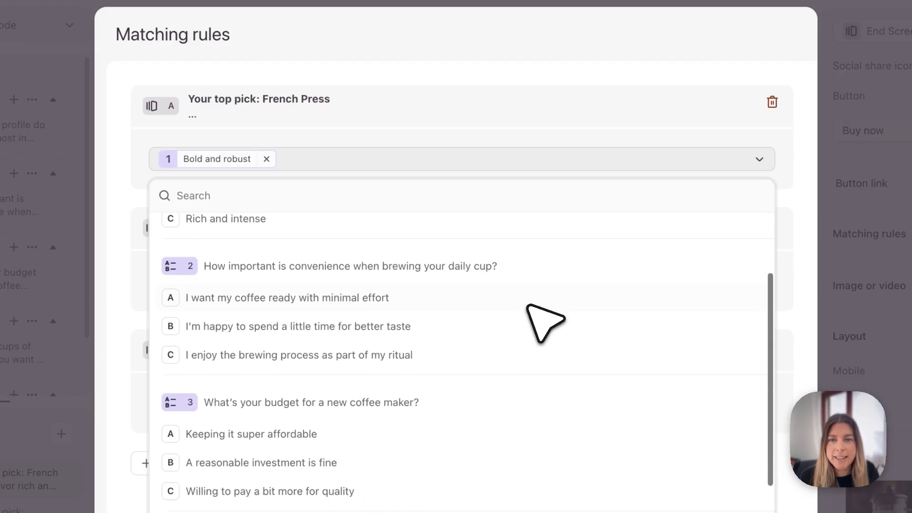
pyautogui.click(501, 302)
pyautogui.scroll(-3, 513, 312)
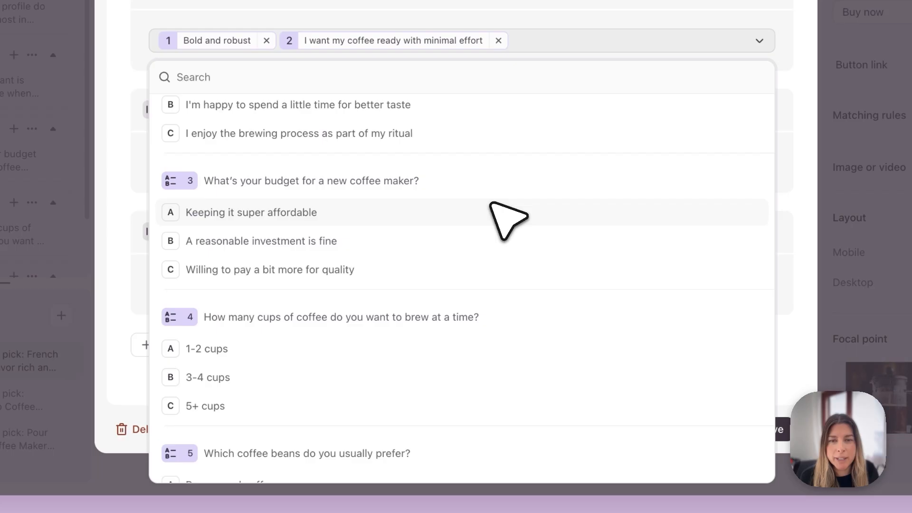
pyautogui.click(505, 217)
pyautogui.scroll(-2, 491, 205)
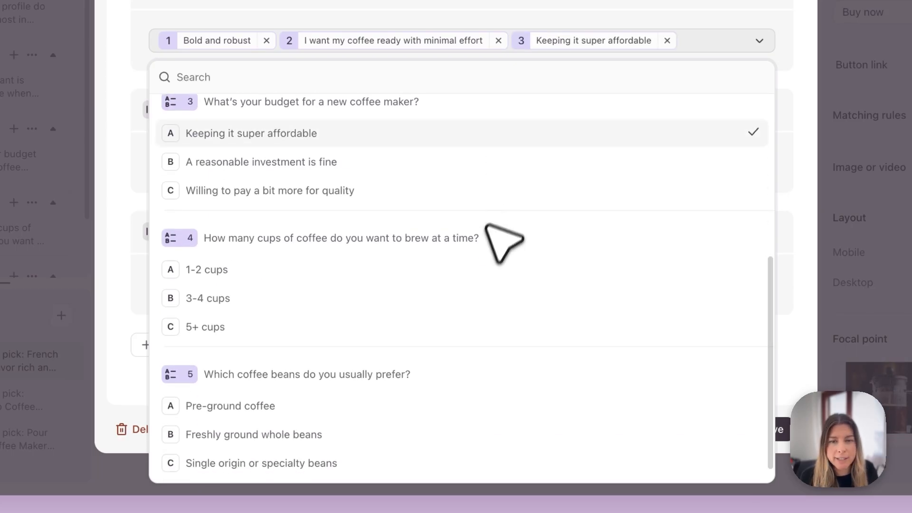
pyautogui.click(469, 325)
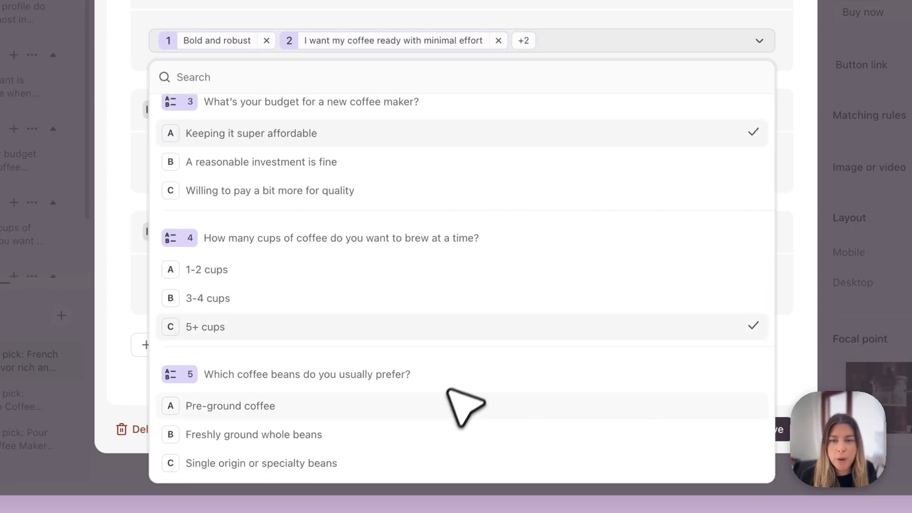
pyautogui.click(442, 404)
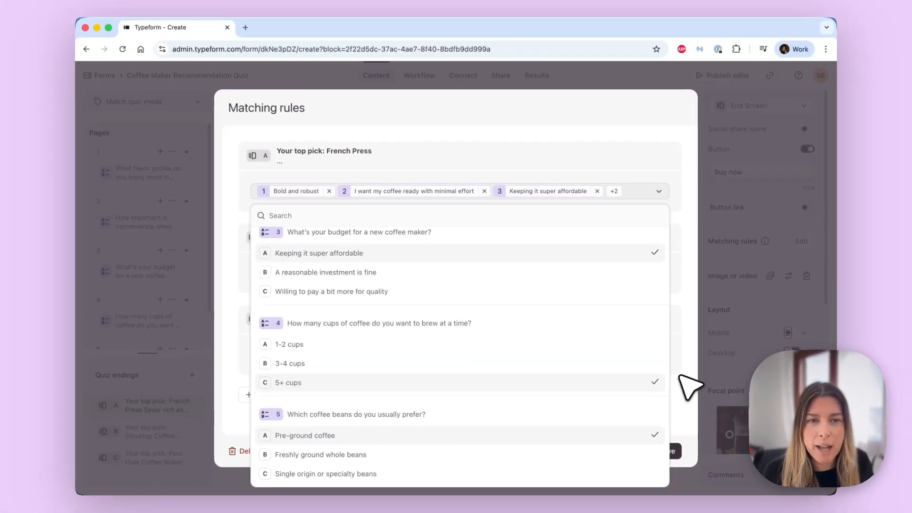
pyautogui.click(791, 315)
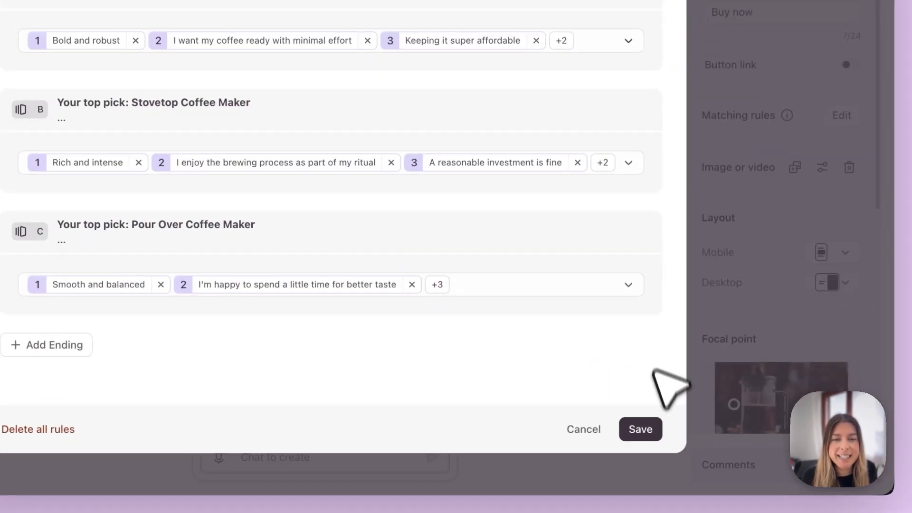
pyautogui.click(655, 427)
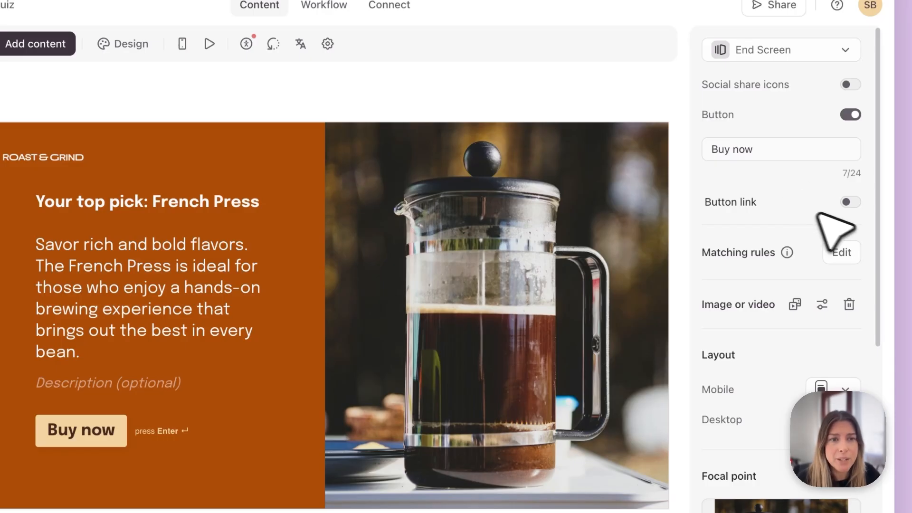
pyautogui.click(848, 203)
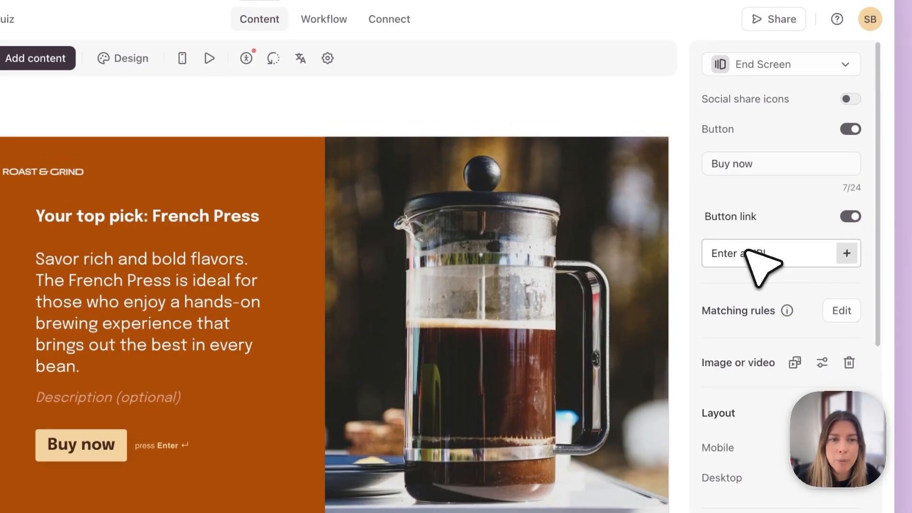
pyautogui.click(747, 250)
pyautogui.write('https://')
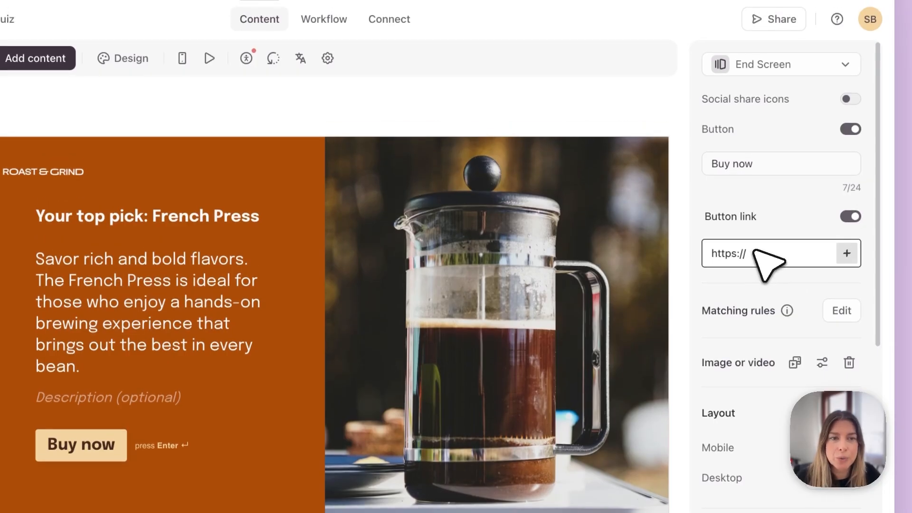
pyautogui.write('thehoneypot.typeform.com/to/arkdfRko')
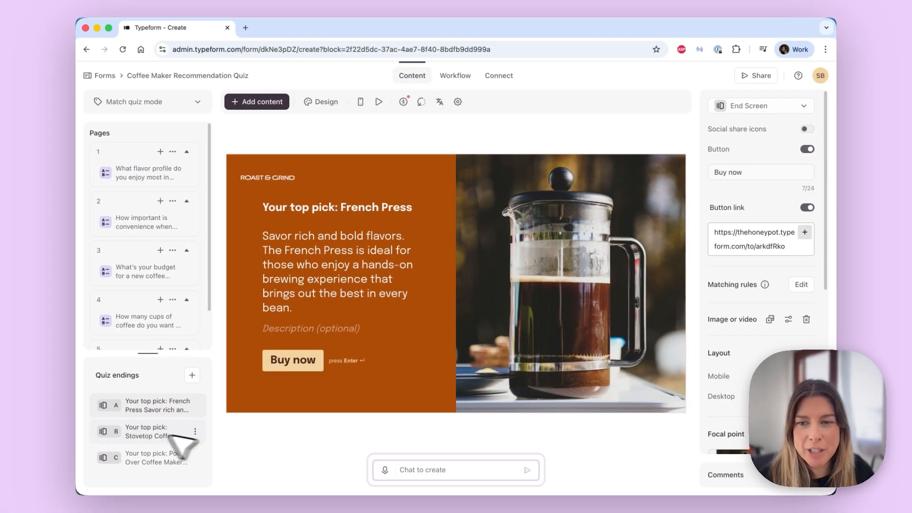
# Step: Turn on the Stovetop Coffee Maker ending's button link and paste the same URL
pyautogui.click(140, 431)
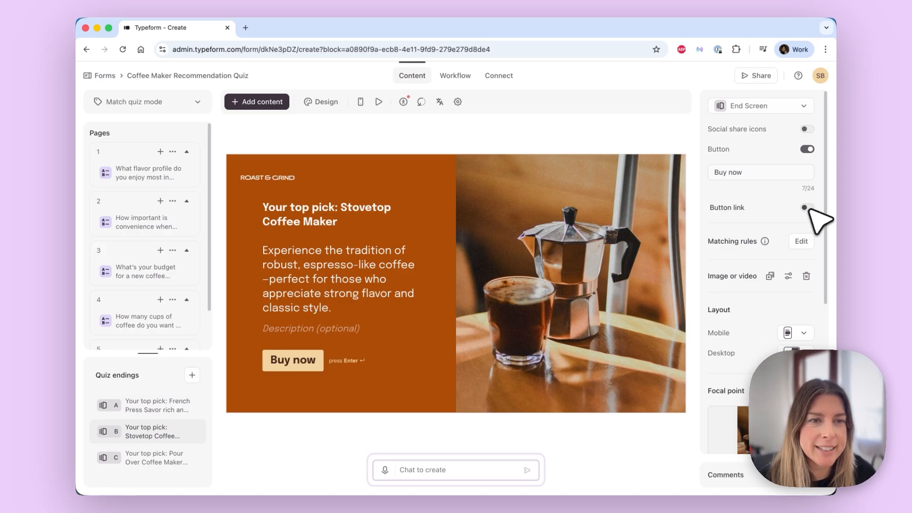
pyautogui.click(761, 227)
pyautogui.write('https://thehoneypot.typeform.com/to/arkdfRko')
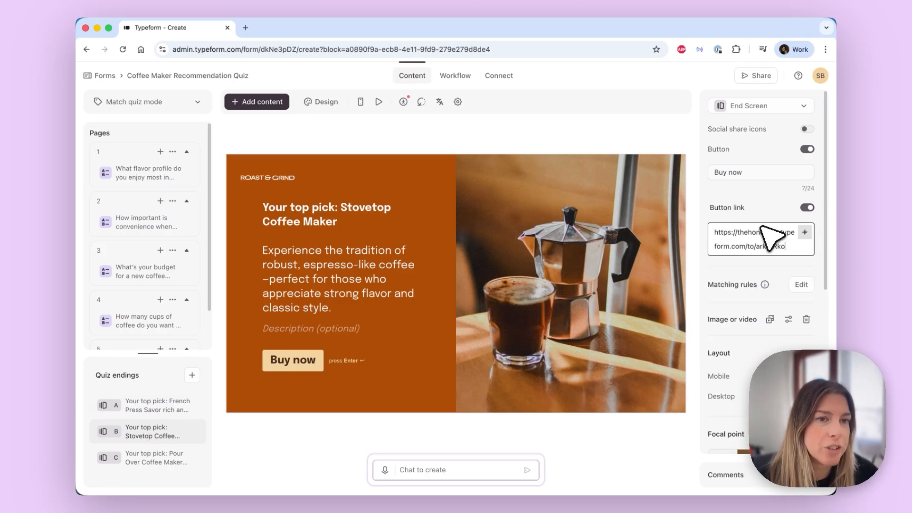
# Step: Turn on the Pour Over Coffee Maker ending's button link and paste the same URL
pyautogui.click(160, 458)
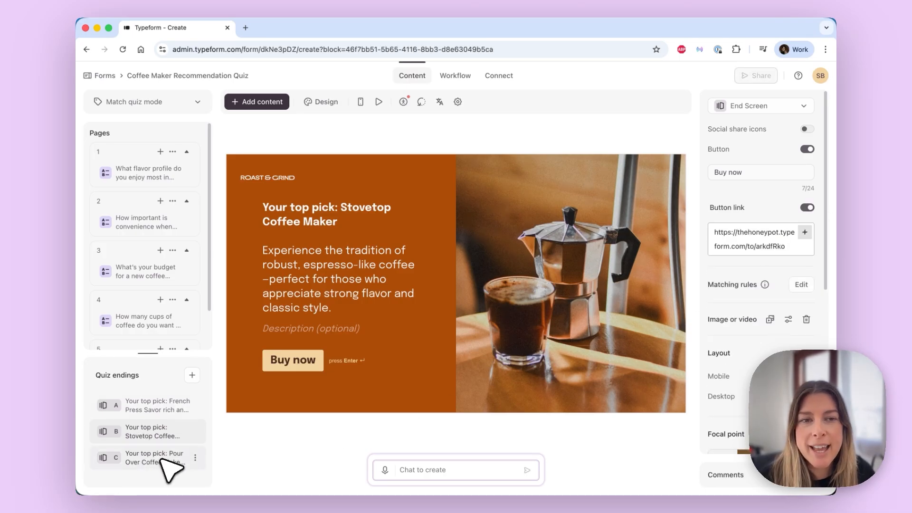
pyautogui.click(807, 207)
pyautogui.click(753, 232)
pyautogui.press('super+v')
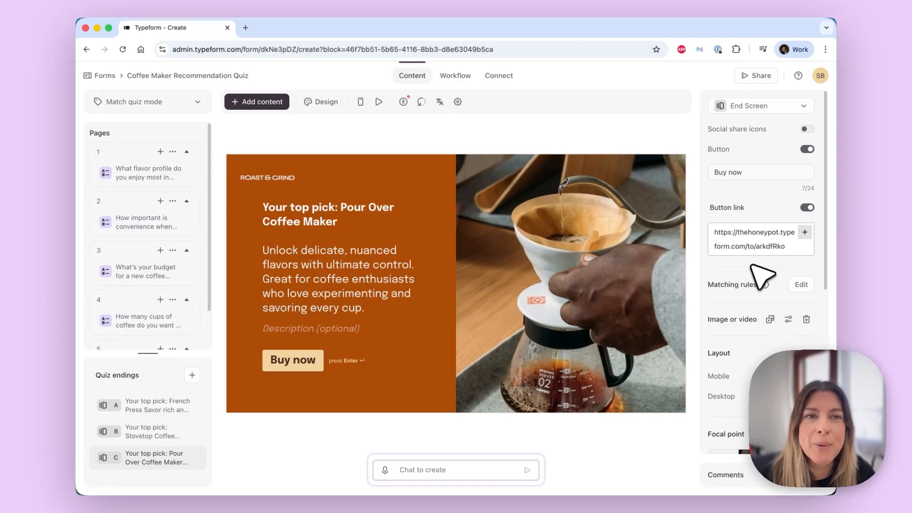
# Step: Open the live quiz and answer Rich and intense, the brewing-ritual option, A reasonable investment is fine and 3-4 cups
pyautogui.click(755, 75)
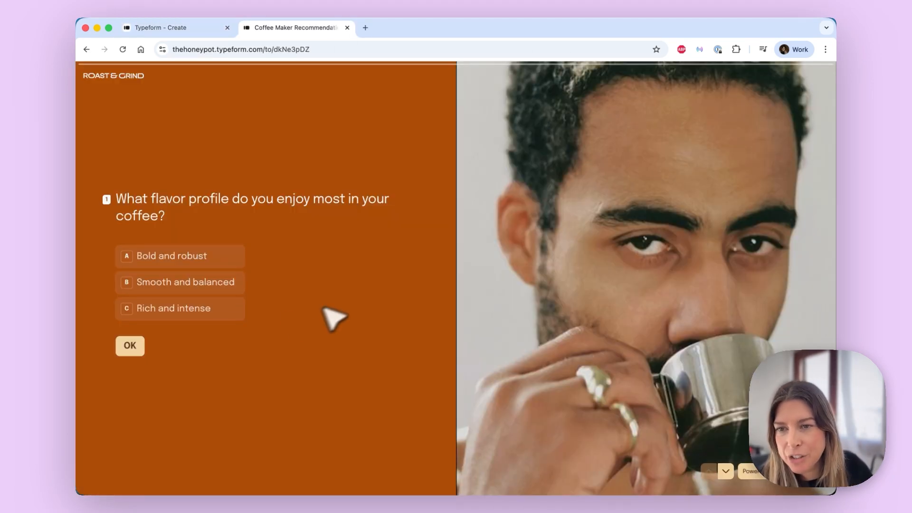
pyautogui.click(215, 315)
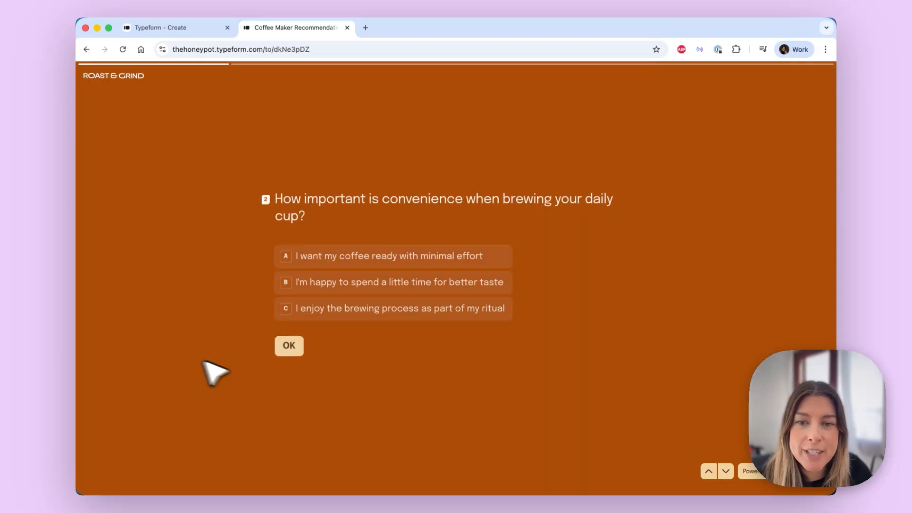
pyautogui.click(412, 310)
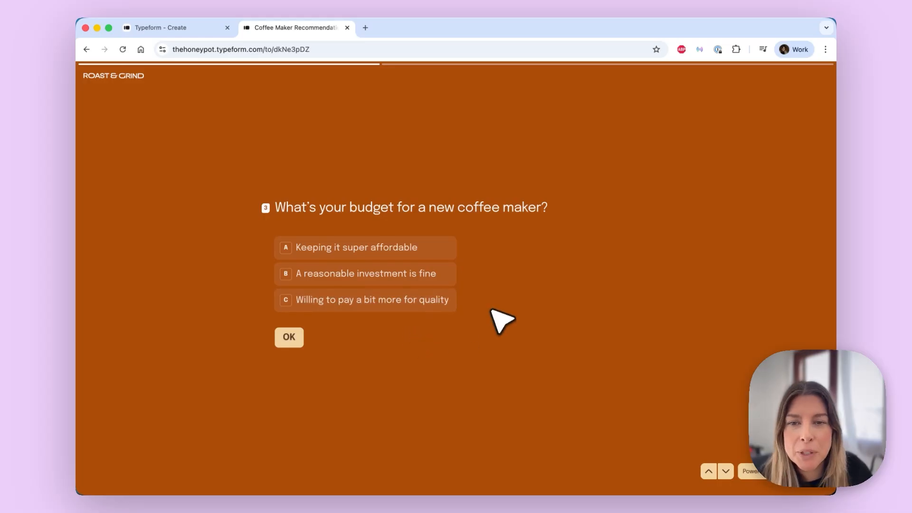
pyautogui.click(412, 273)
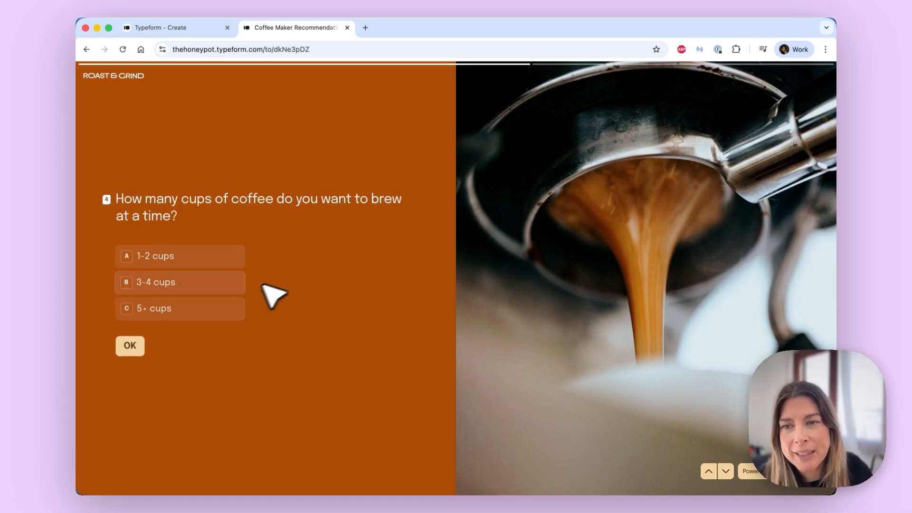
pyautogui.click(184, 286)
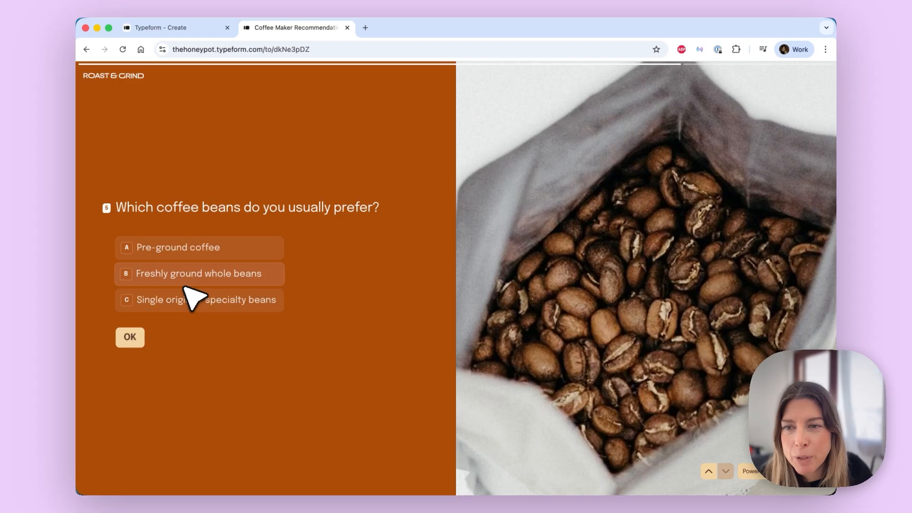
# Step: Choose Single origin or specialty beans, submit the quiz and follow the recommended ending's Buy now button
pyautogui.click(230, 313)
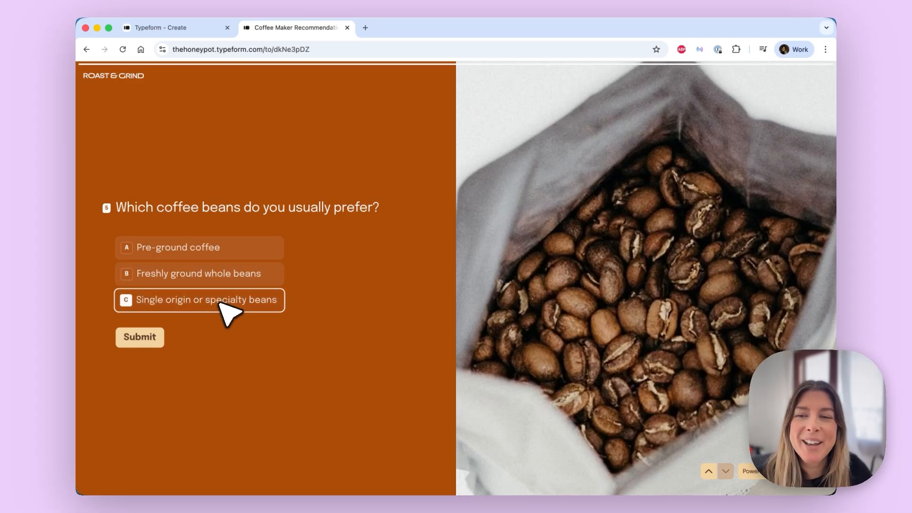
pyautogui.click(148, 338)
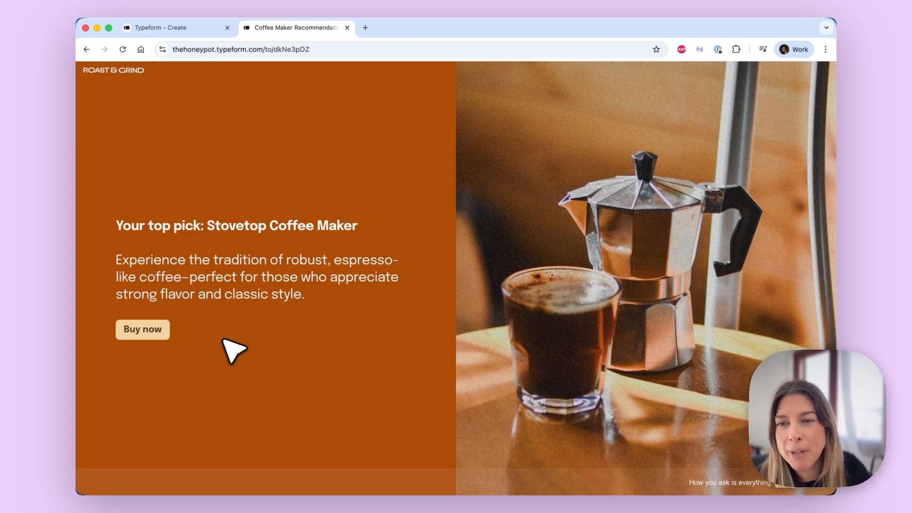
pyautogui.click(157, 333)
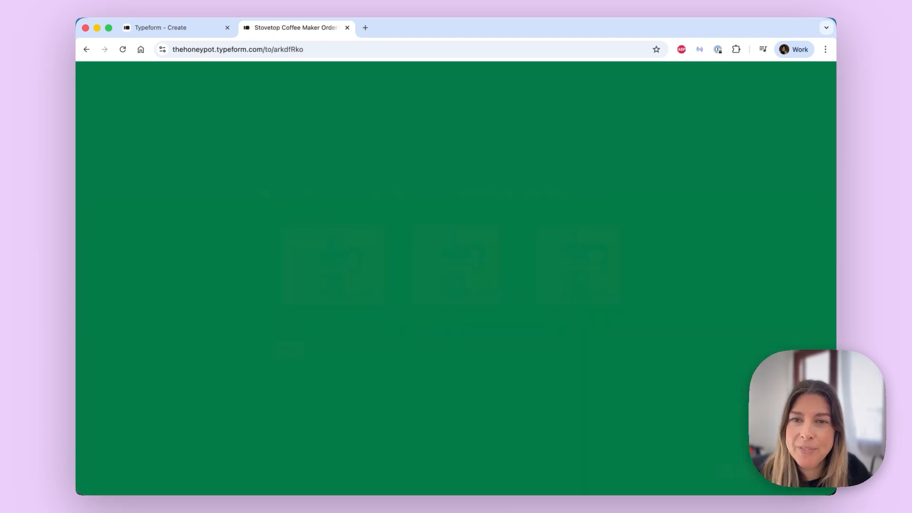